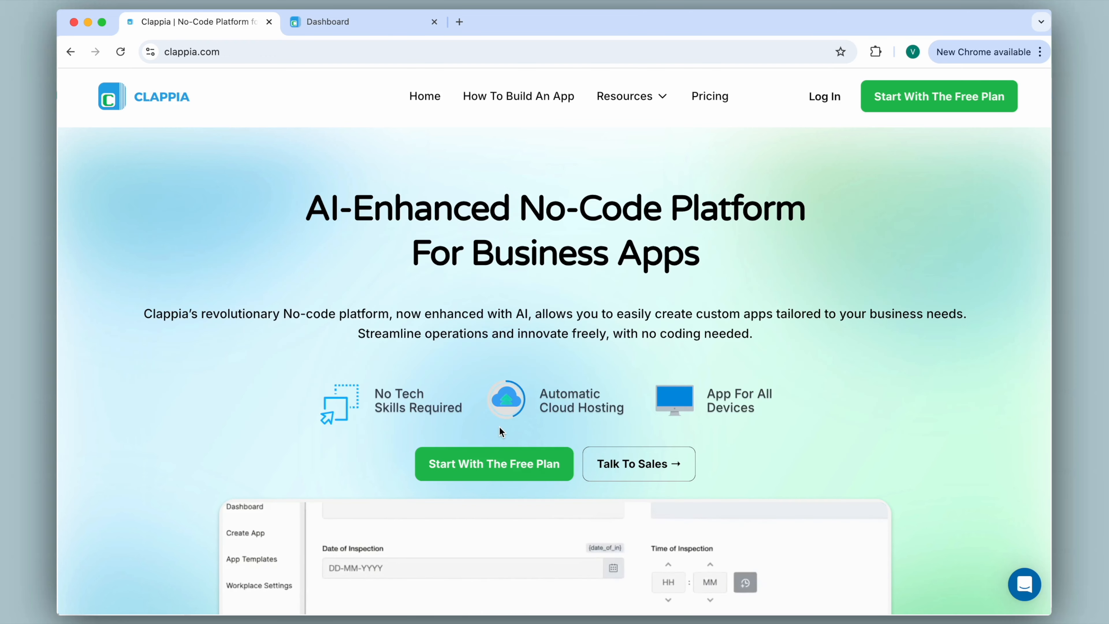
# Switch to the Clappia dashboard and open the Vendor Management app for design editing
pyautogui.click(382, 24)
pyautogui.click(658, 193)
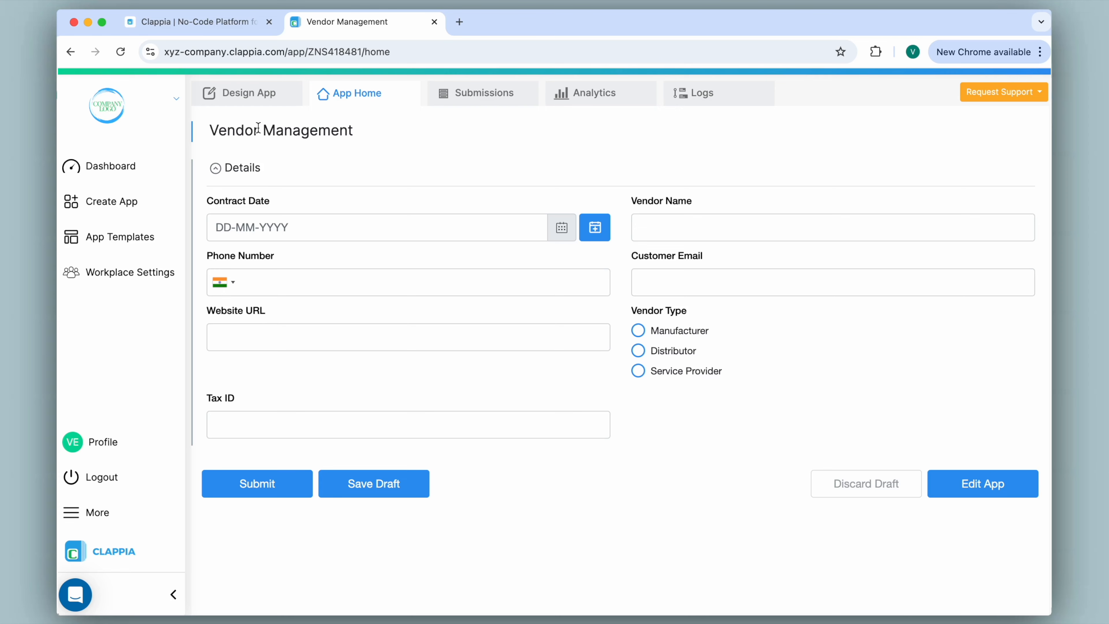
pyautogui.click(245, 96)
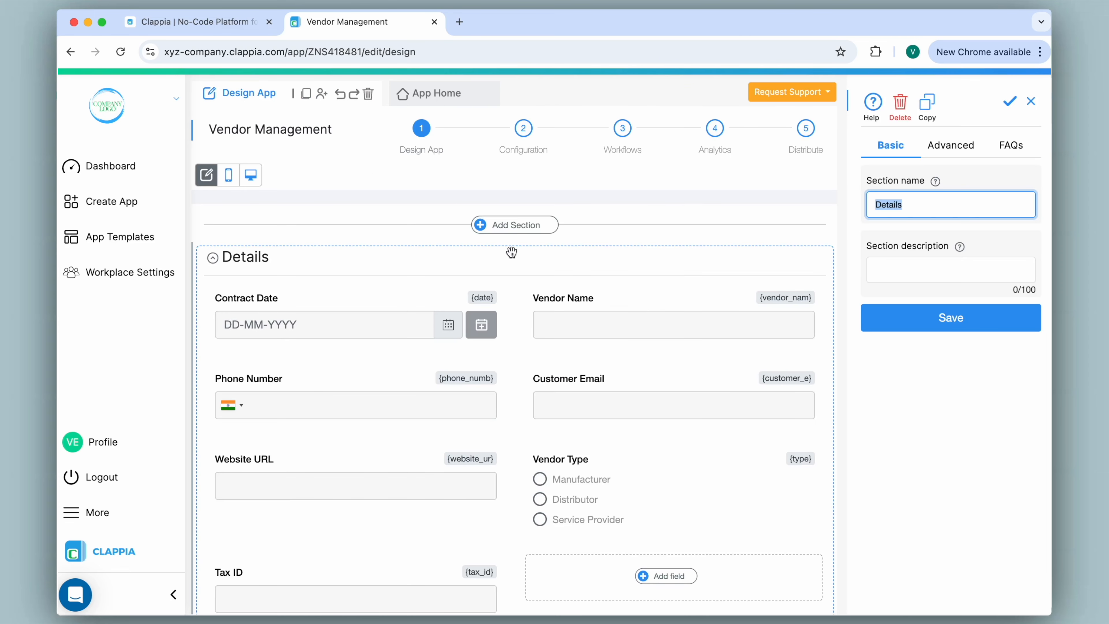
# Add a Number Input field after Tax ID, labelled "Credit Limit" and described as "Enter the credit amount assigned to the vendor"
pyautogui.scroll(-4, 511, 252)
pyautogui.click(678, 419)
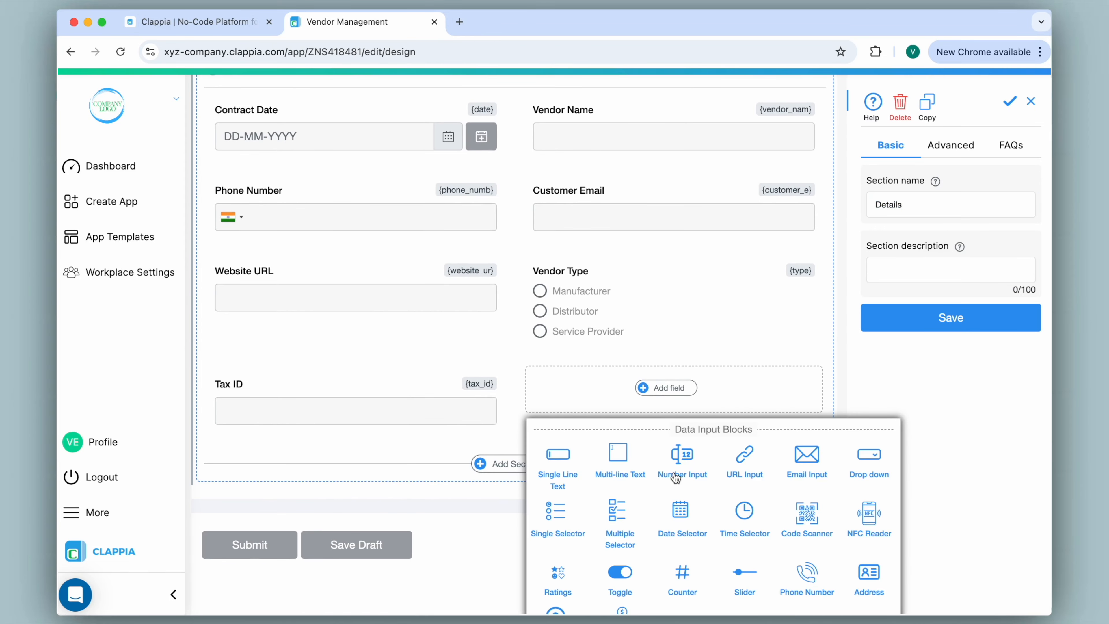
pyautogui.click(685, 462)
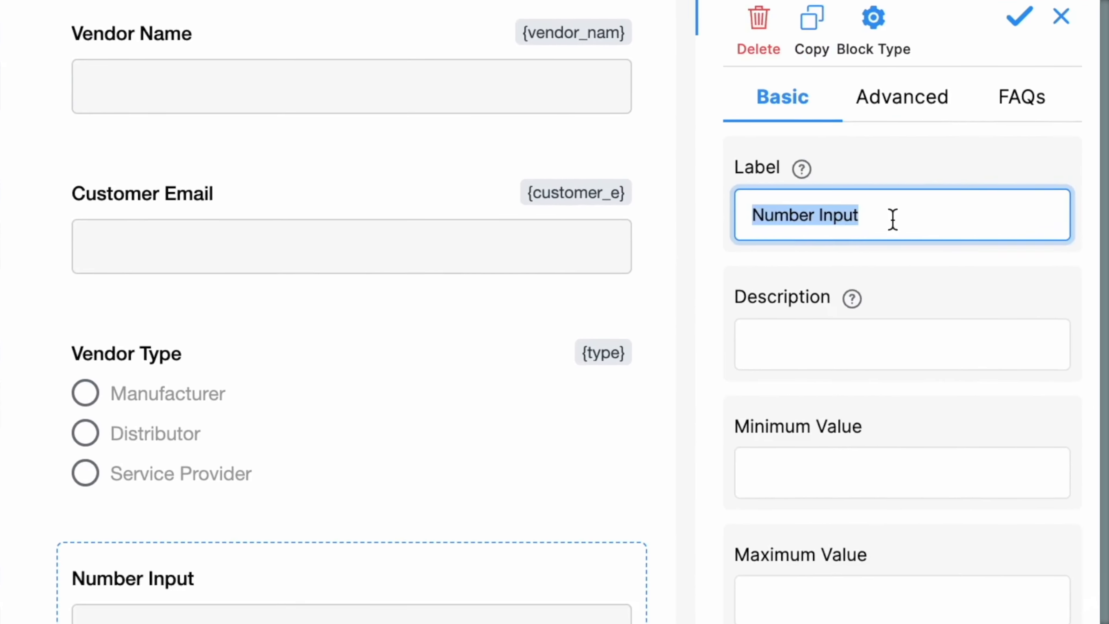
pyautogui.write('Credit Limit')
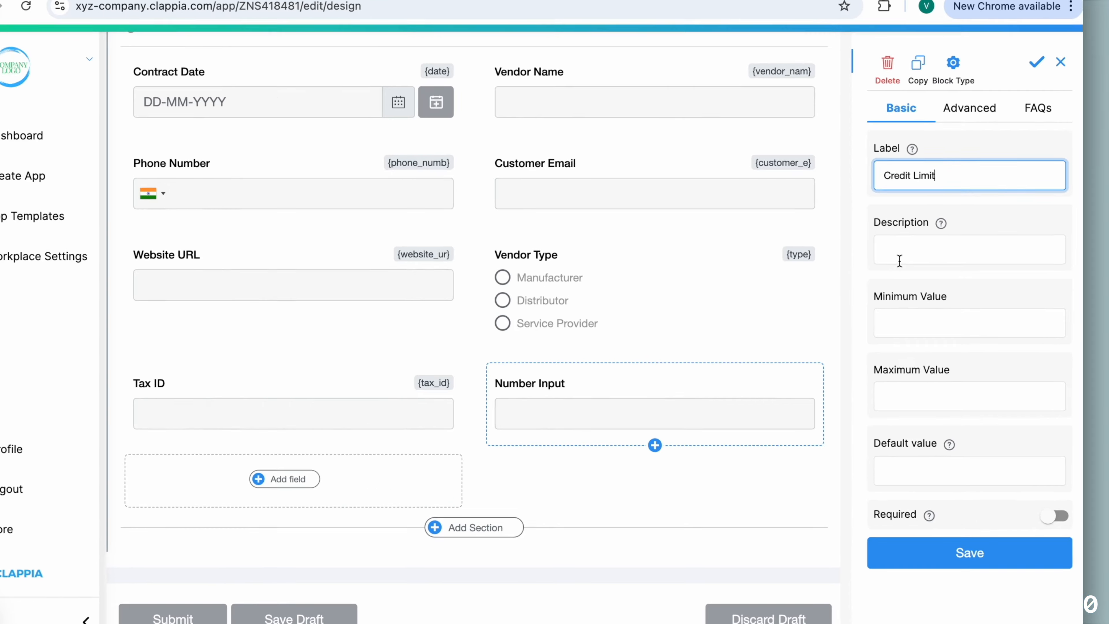
pyautogui.click(783, 109)
pyautogui.write('Enter the credit amount assigned to the vend')
pyautogui.write('or')
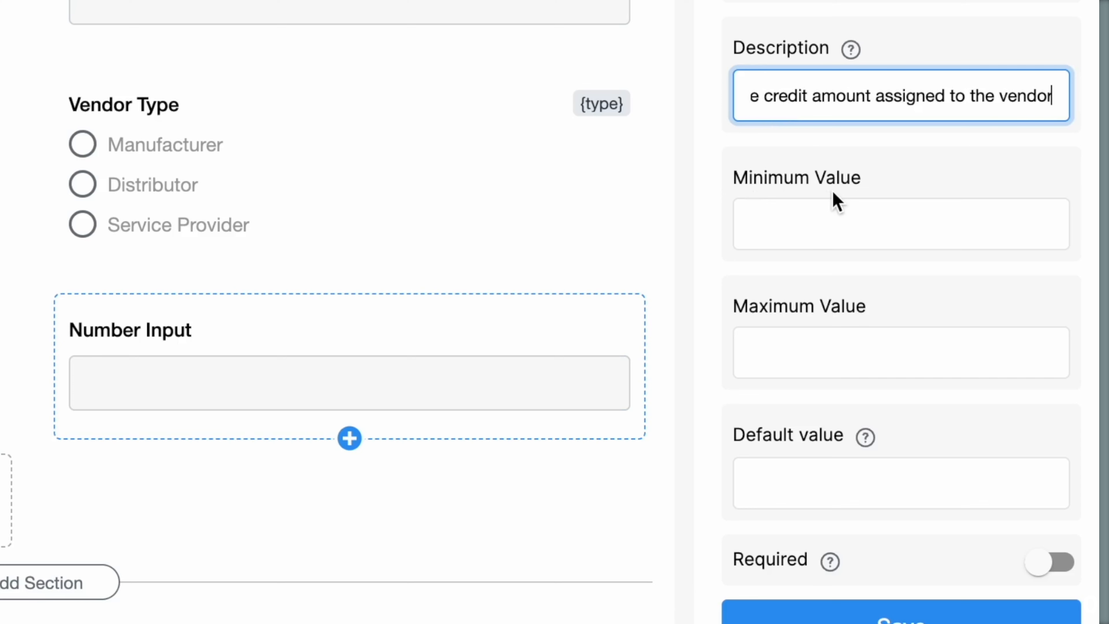
# Give the Credit Limit field a minimum of 10000, a maximum of 100000 and a default of 50000, and save it
pyautogui.click(819, 231)
pyautogui.write('10000')
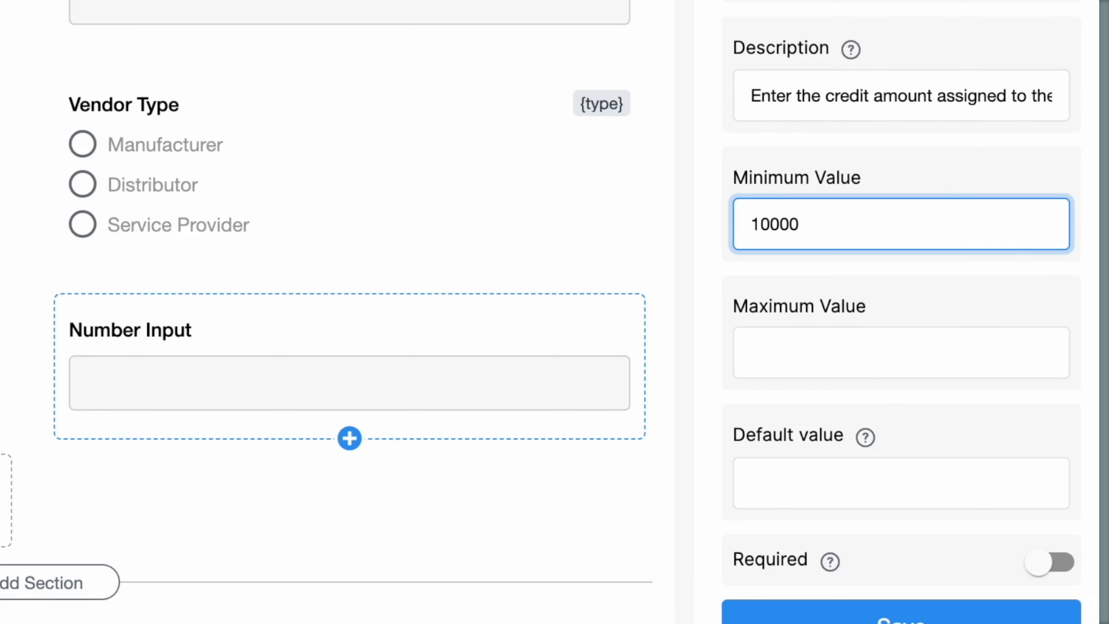
pyautogui.click(811, 349)
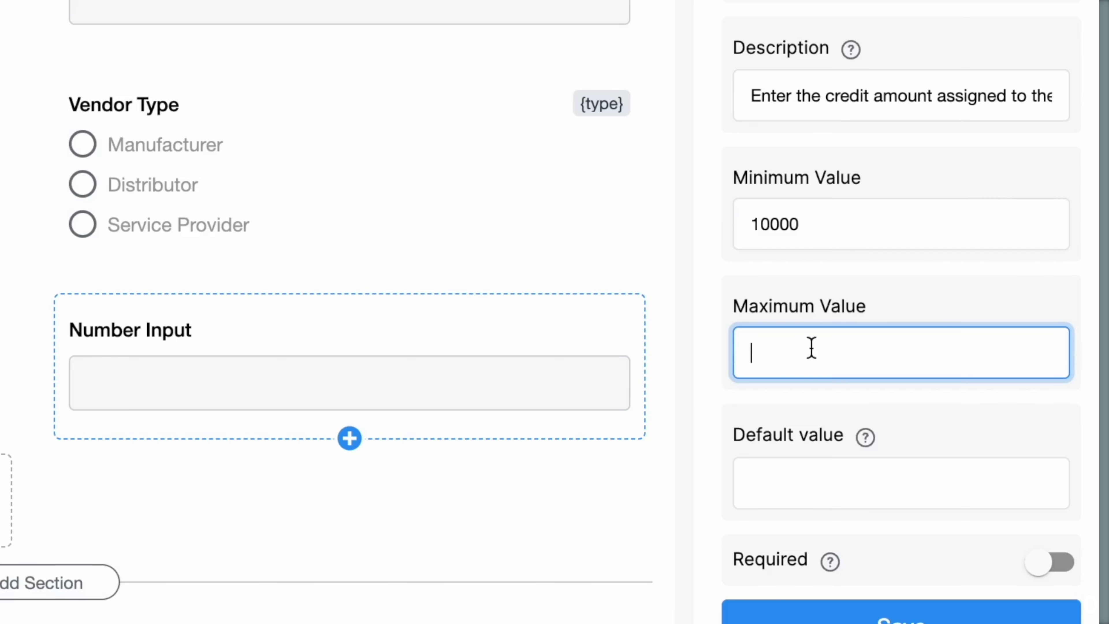
pyautogui.write('100000')
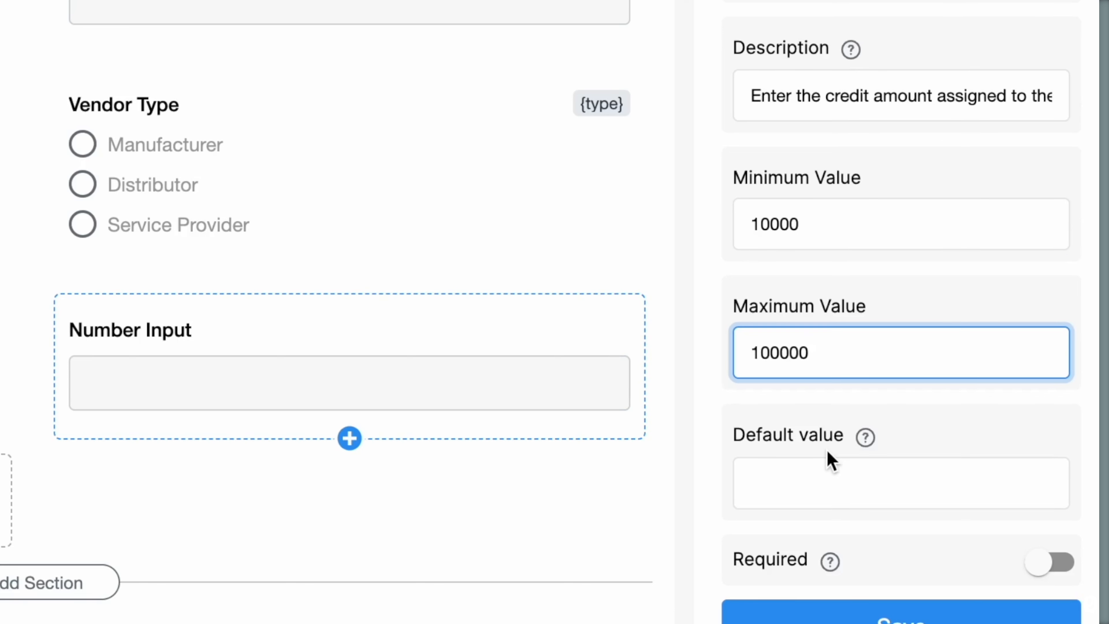
pyautogui.click(795, 479)
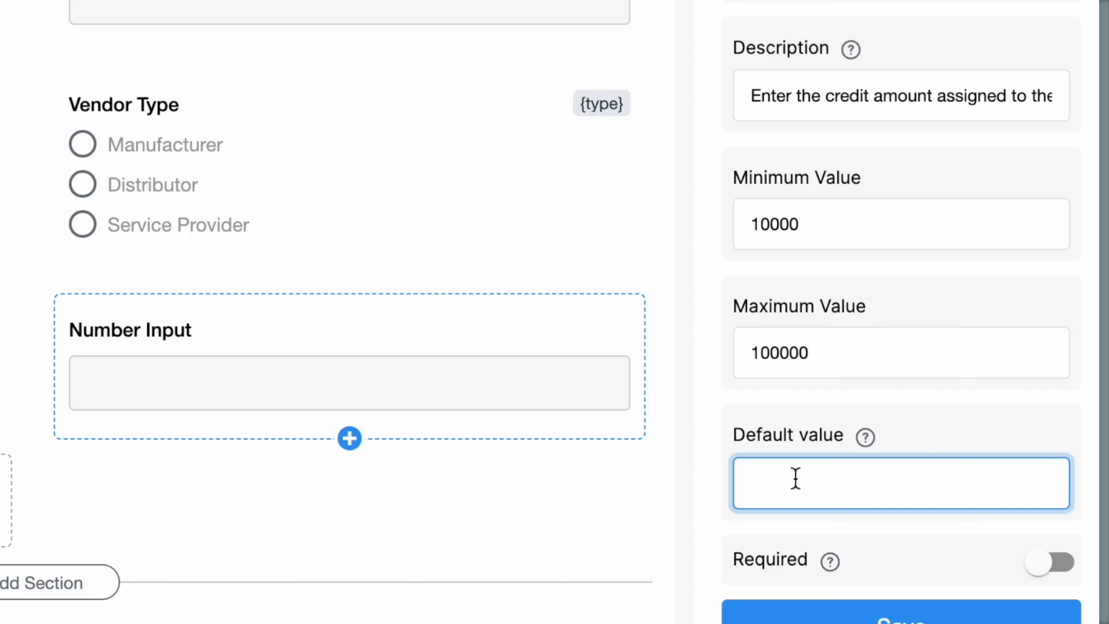
pyautogui.write('50000')
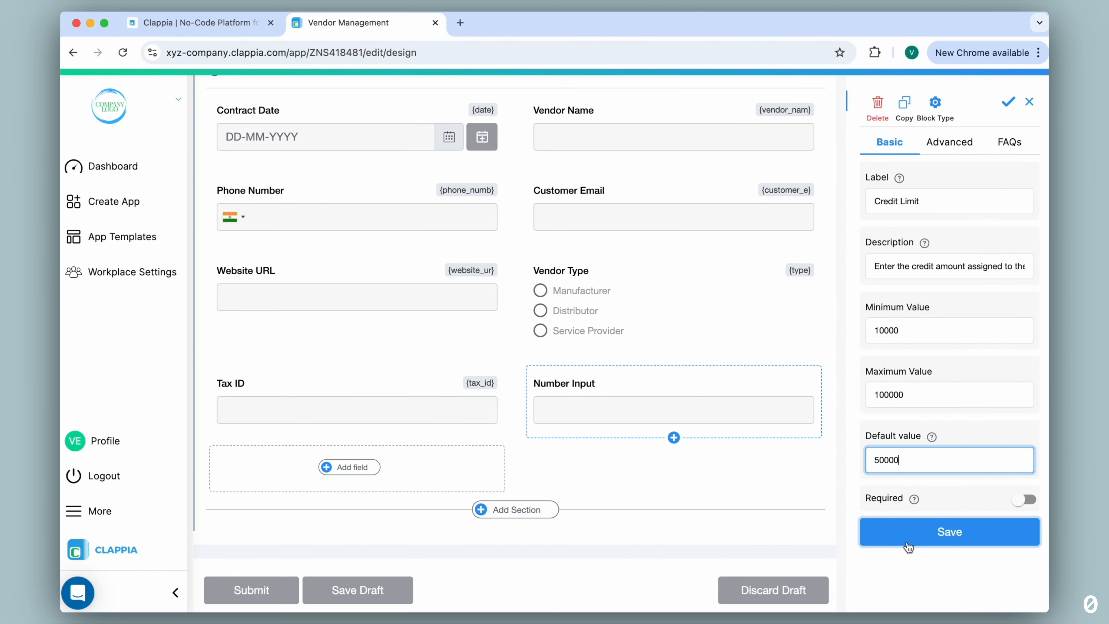
pyautogui.click(908, 545)
# Test the Credit Limit range on the app's live form by replacing the default with 0 and with 1000000
pyautogui.scroll(5, 514, 370)
pyautogui.click(450, 97)
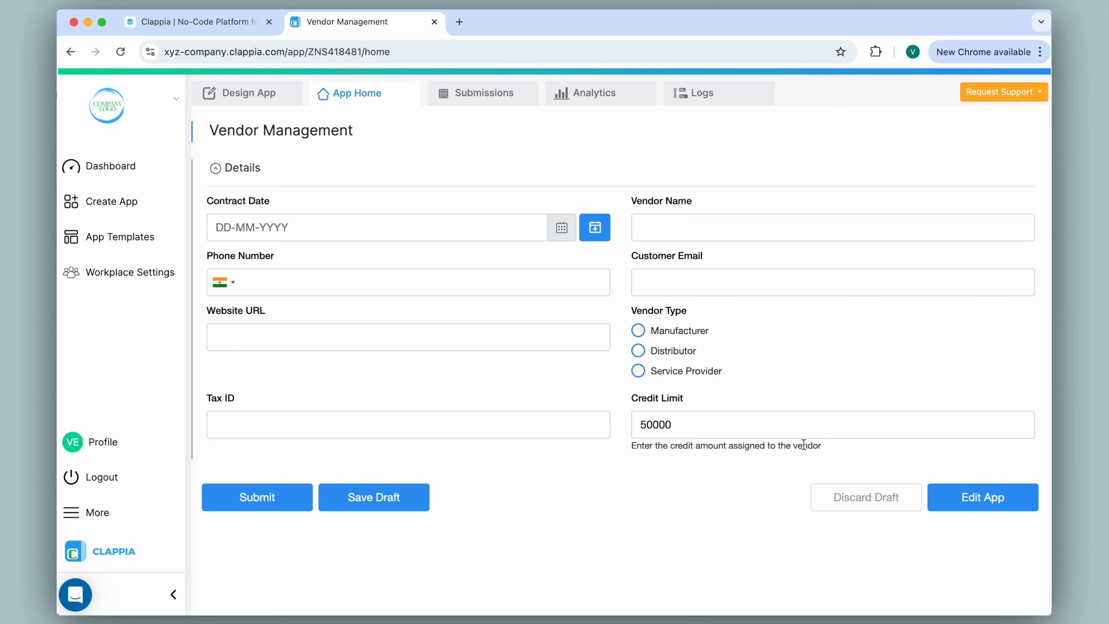
pyautogui.click(724, 421)
pyautogui.press('BackSpace')
pyautogui.press('BackSpace')
pyautogui.press('BackSpace')
pyautogui.press('BackSpace')
pyautogui.press('BackSpace')
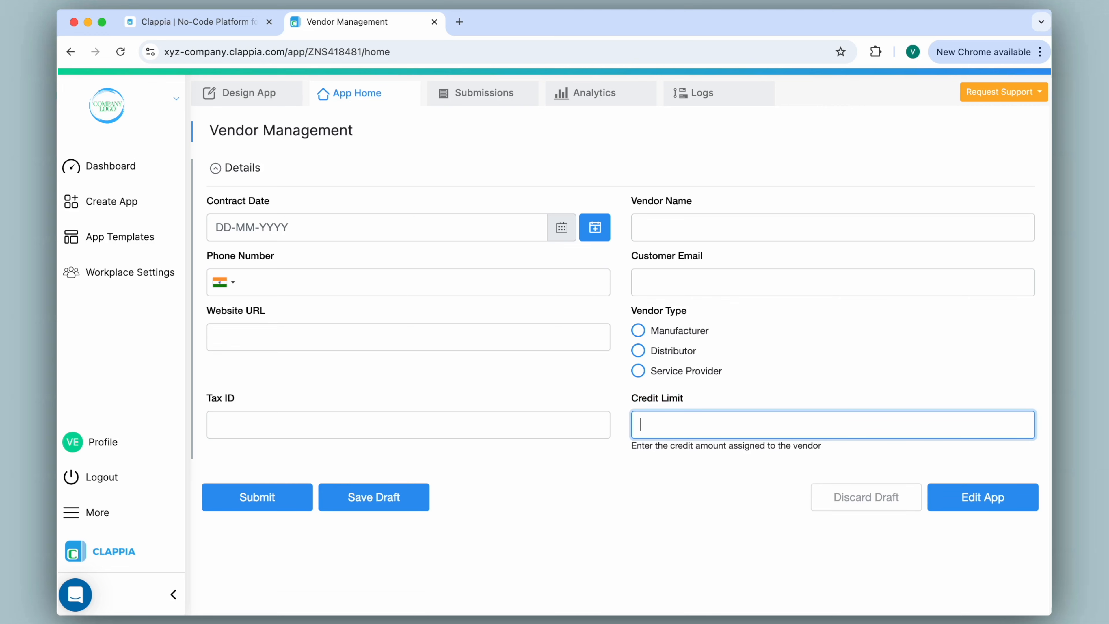
pyautogui.write('0')
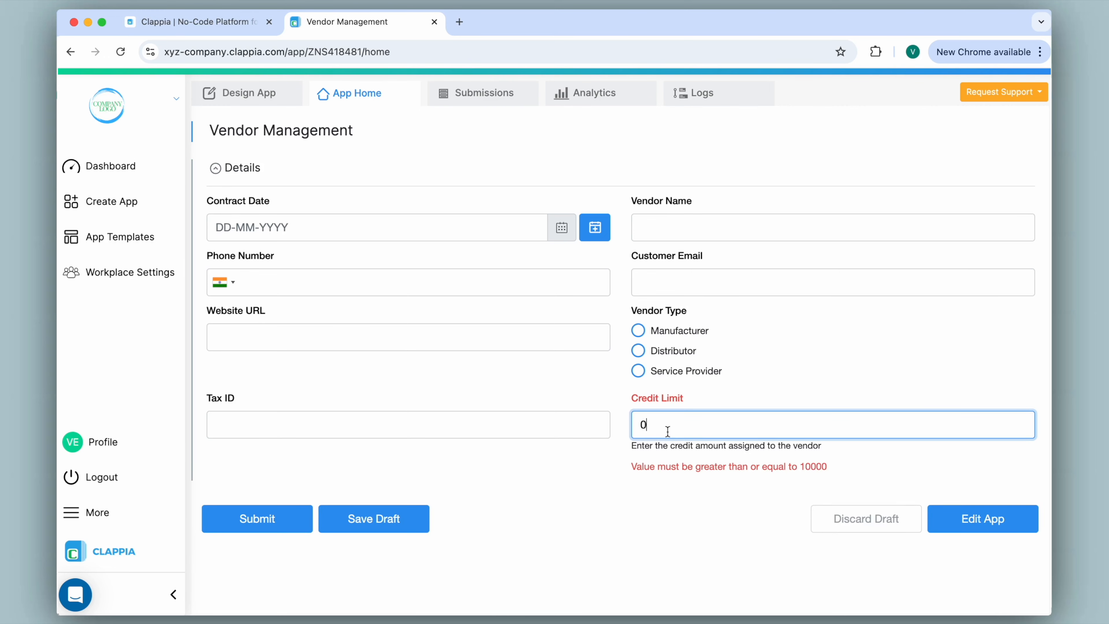
pyautogui.press('BackSpace')
pyautogui.write('1000000')
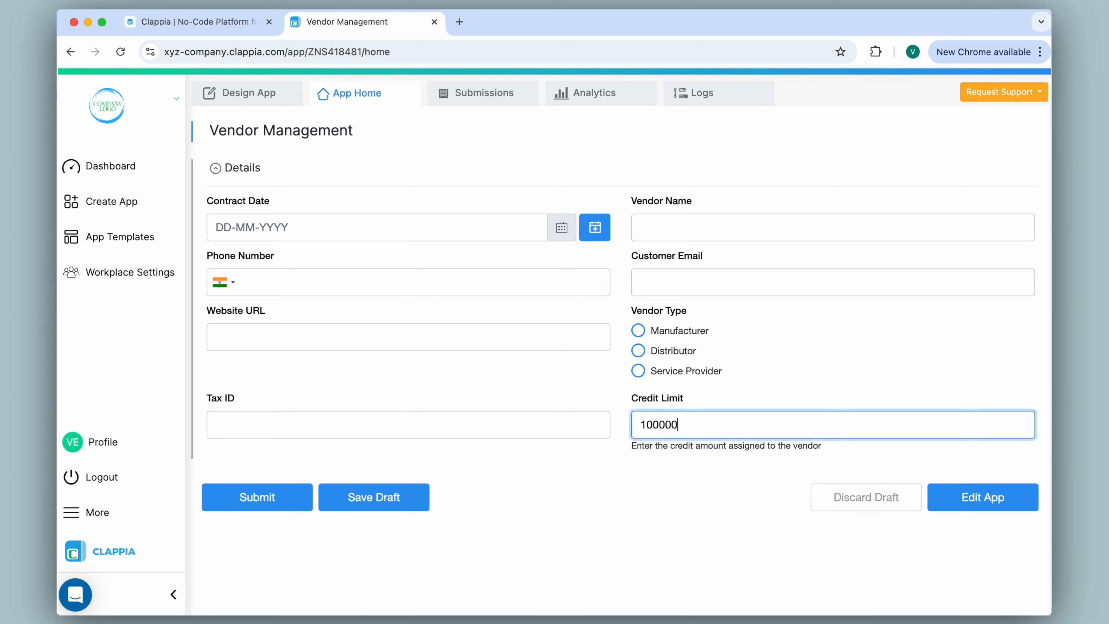
pyautogui.press('BackSpace')
# Clear the minimum, maximum and default values of the Credit Limit field in the app design and save
pyautogui.click(250, 94)
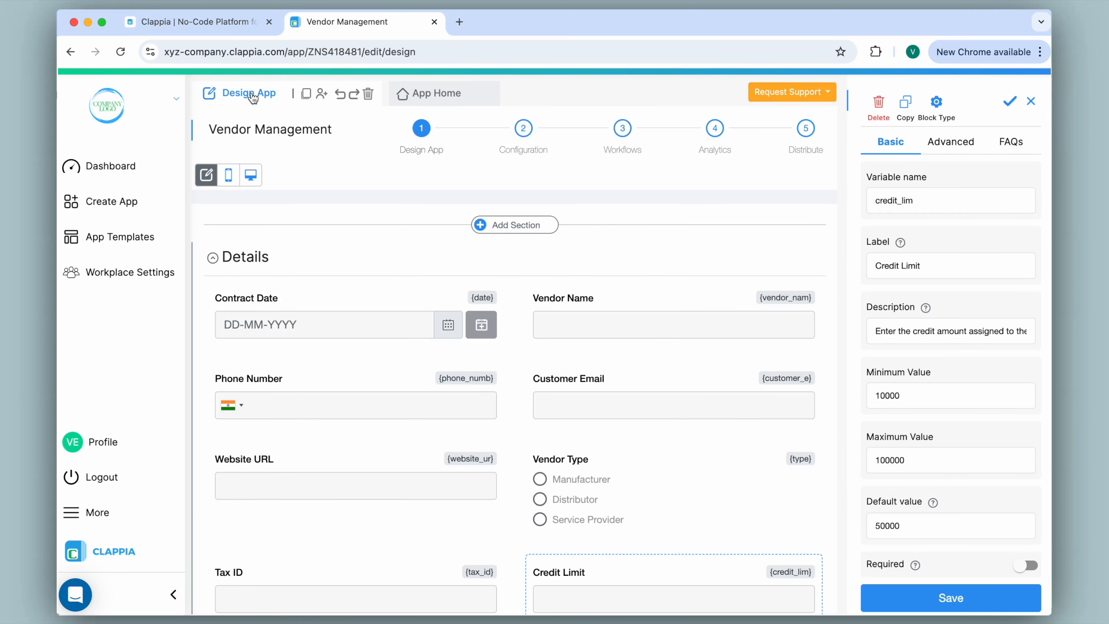
pyautogui.doubleClick(887, 395)
pyautogui.press('BackSpace')
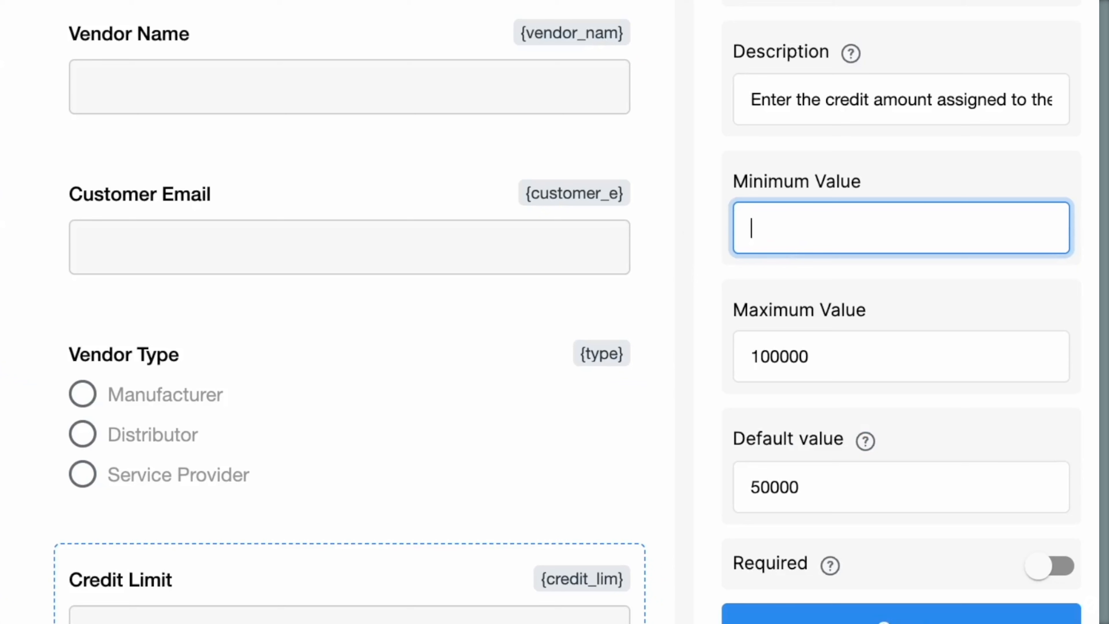
pyautogui.doubleClick(808, 356)
pyautogui.press('BackSpace')
pyautogui.click(744, 486)
pyautogui.doubleClick(780, 488)
pyautogui.press('BackSpace')
pyautogui.click(867, 614)
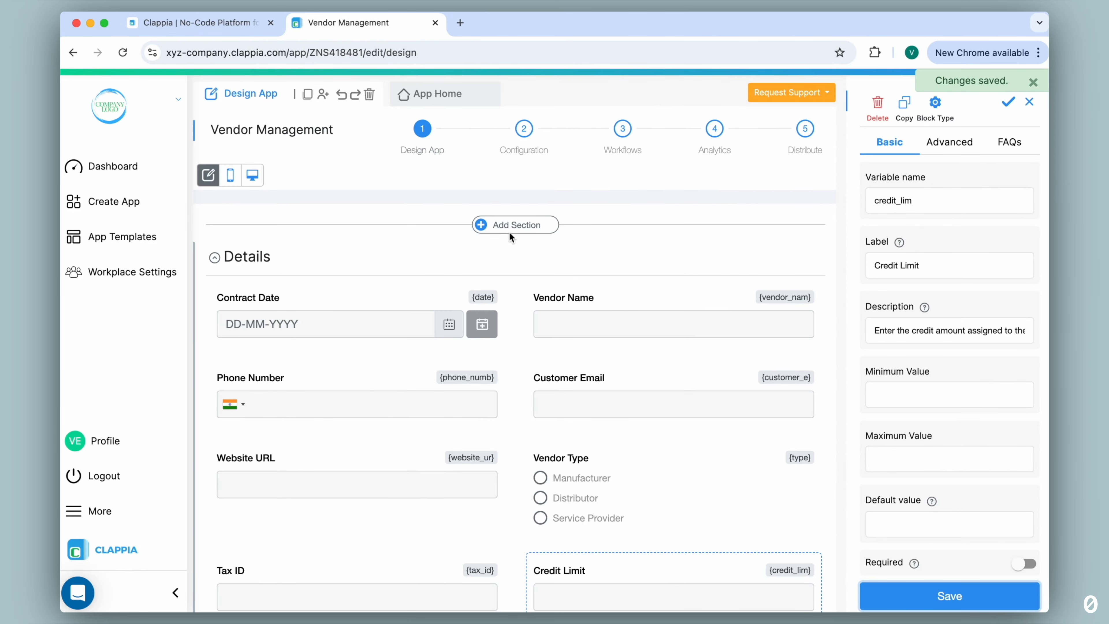
# Test the live form's Credit Limit field with the negative value -10 and clear the entry
pyautogui.click(437, 92)
pyautogui.click(689, 415)
pyautogui.write('-1')
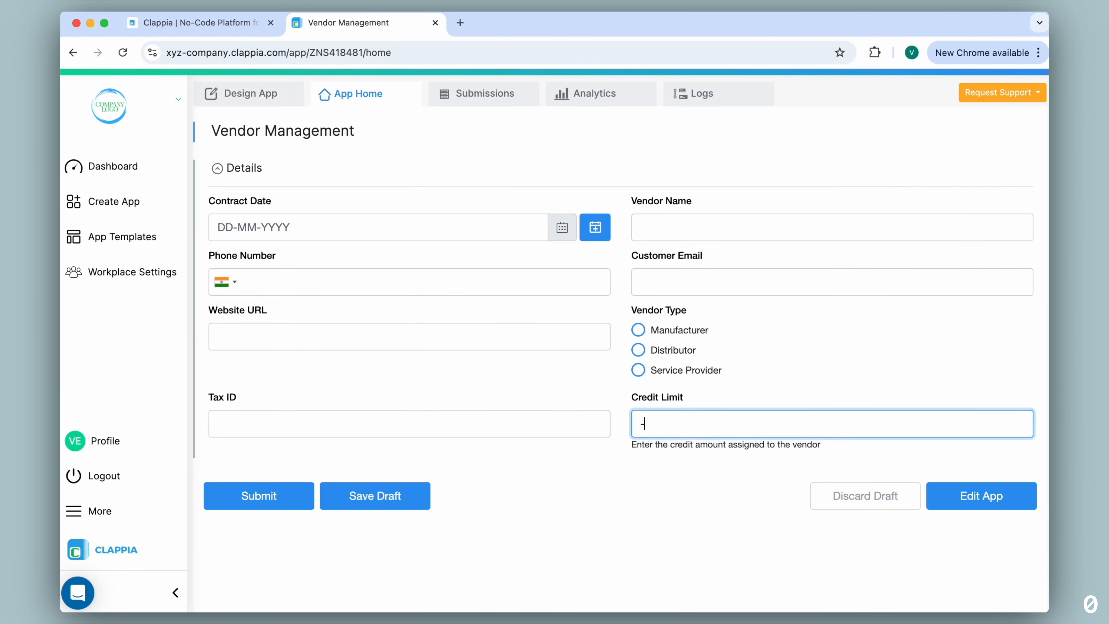
pyautogui.write('0')
pyautogui.press('BackSpace')
pyautogui.press('BackSpace')
pyautogui.press('BackSpace')
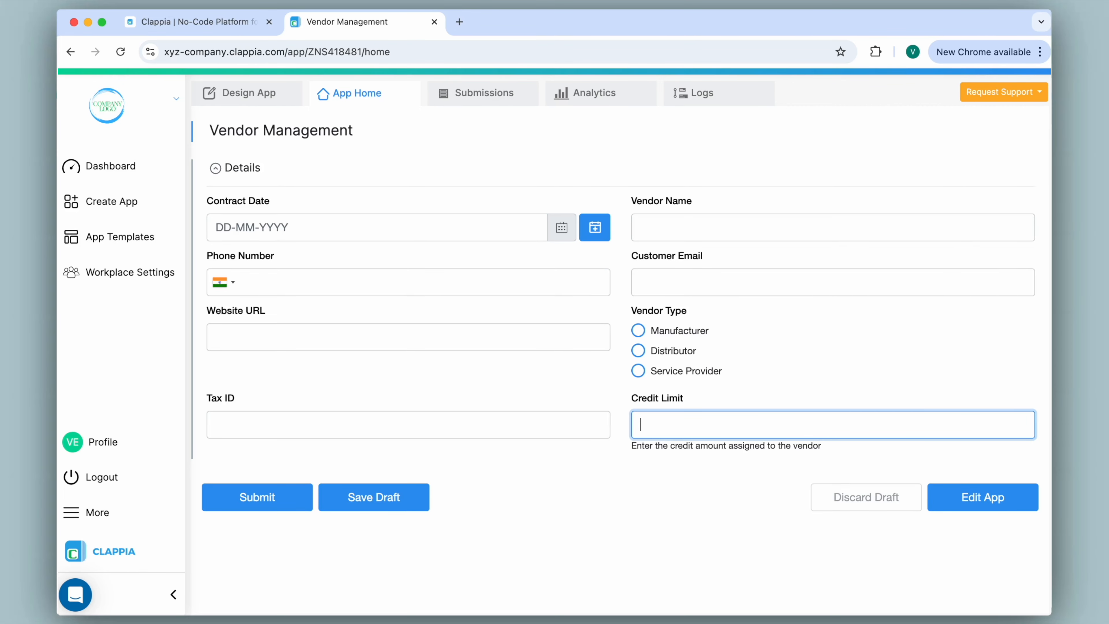
# Try entering letters in the Credit Limit field and submitting the form with the field empty
pyautogui.write('ab')
pyautogui.press('BackSpace')
pyautogui.press('BackSpace')
pyautogui.click(243, 498)
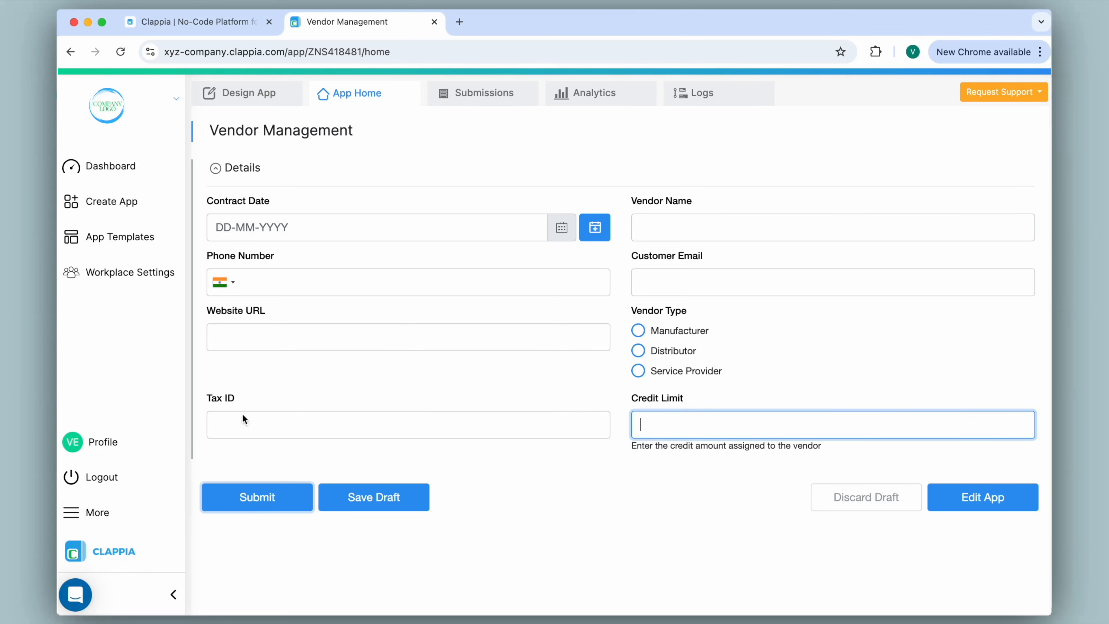
# Make the Credit Limit field required in the app design and test it by submitting the live form without a value
pyautogui.click(244, 96)
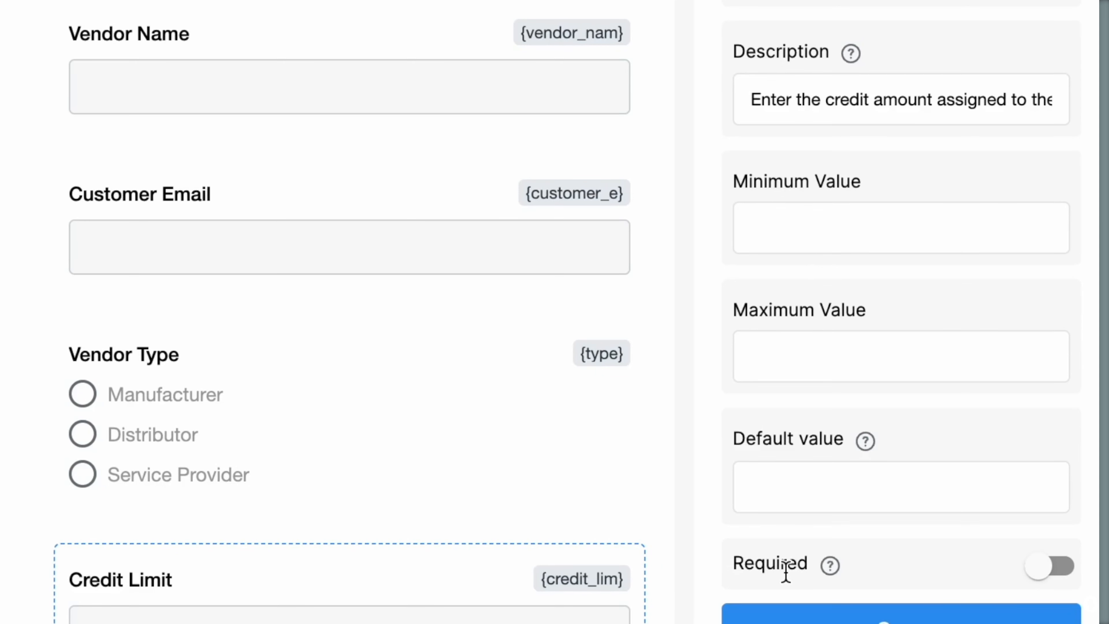
pyautogui.click(1056, 567)
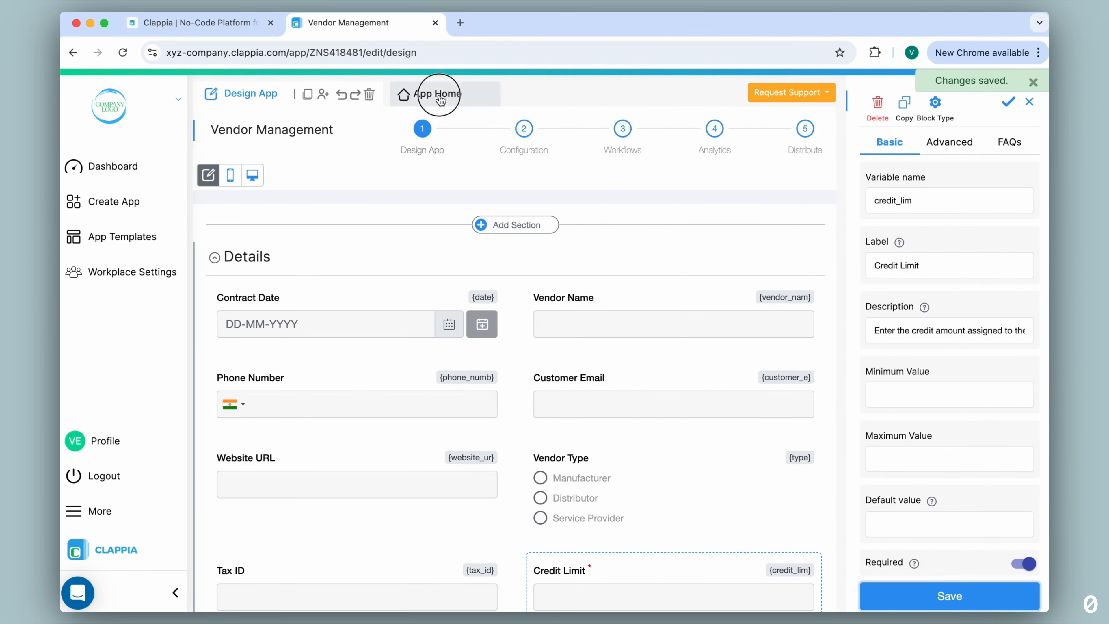
pyautogui.click(445, 93)
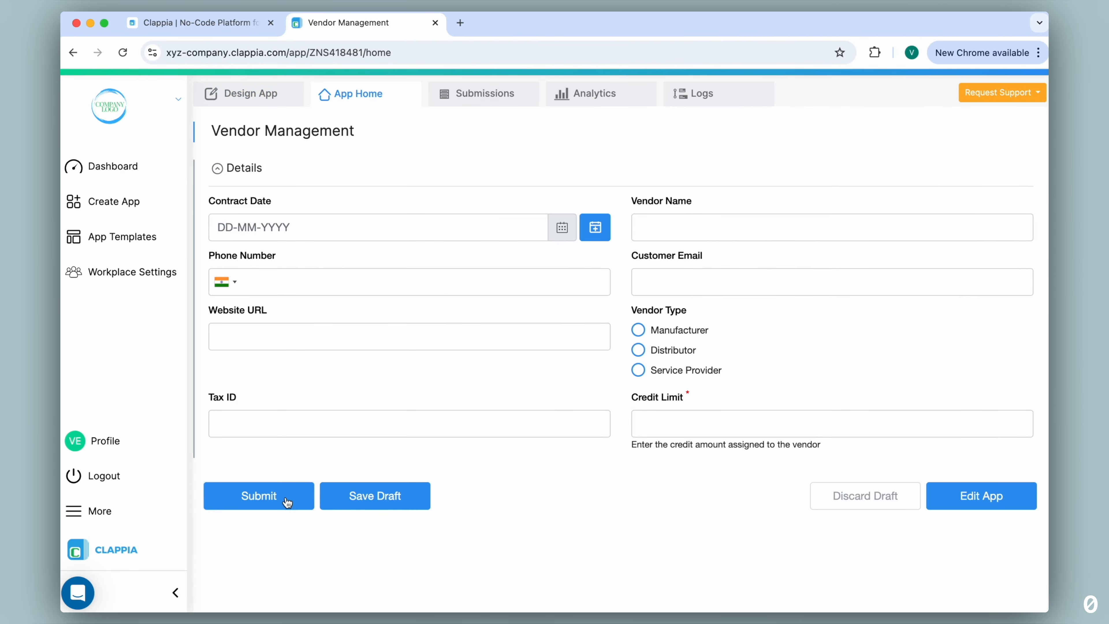
pyautogui.click(287, 501)
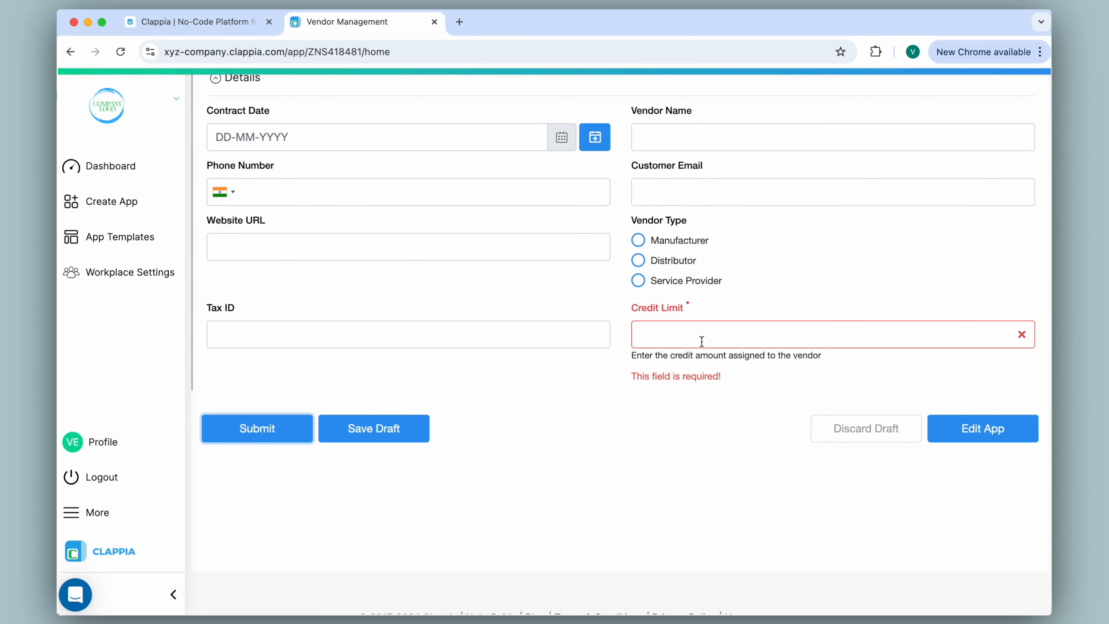
pyautogui.click(690, 338)
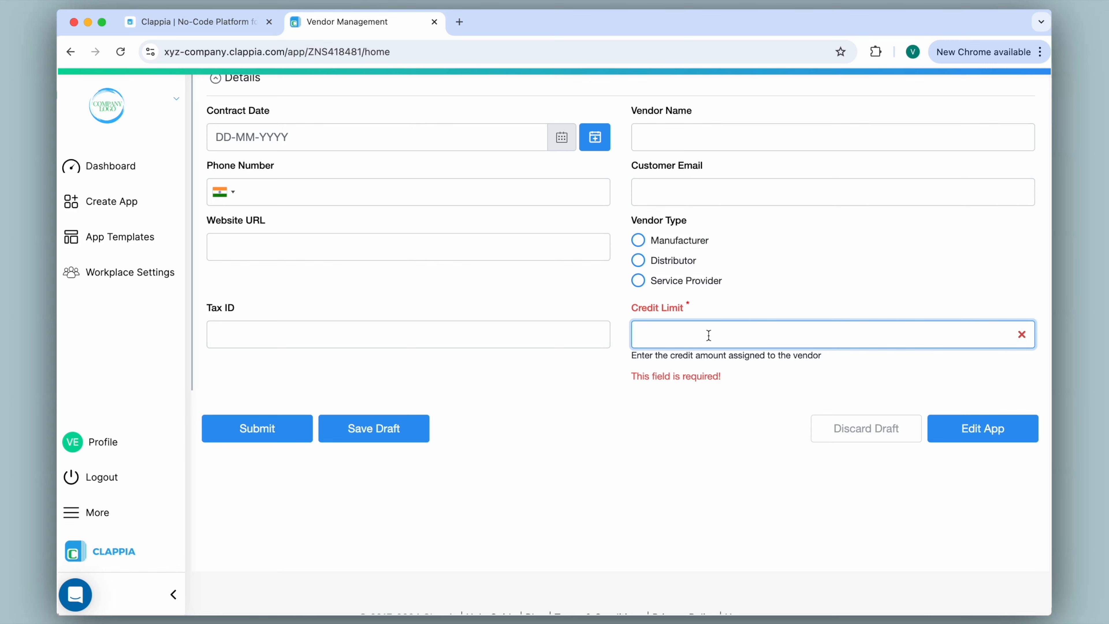
pyautogui.scroll(3, 457, 369)
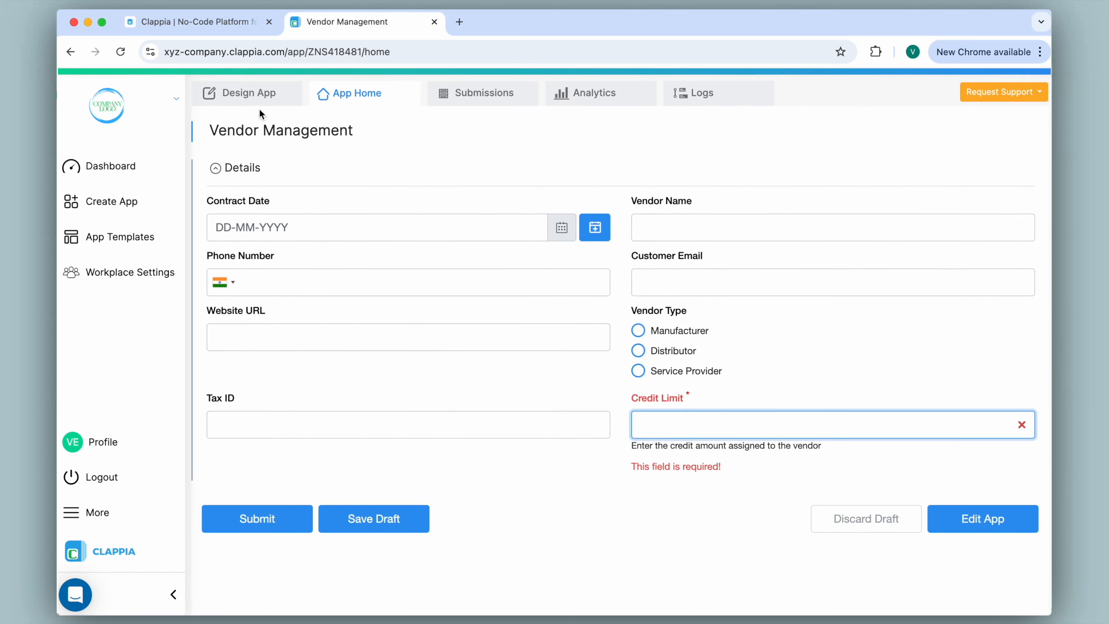
# Set the Credit Limit field's display condition to {type}="Manufacturer" in the app design and save it
pyautogui.click(257, 103)
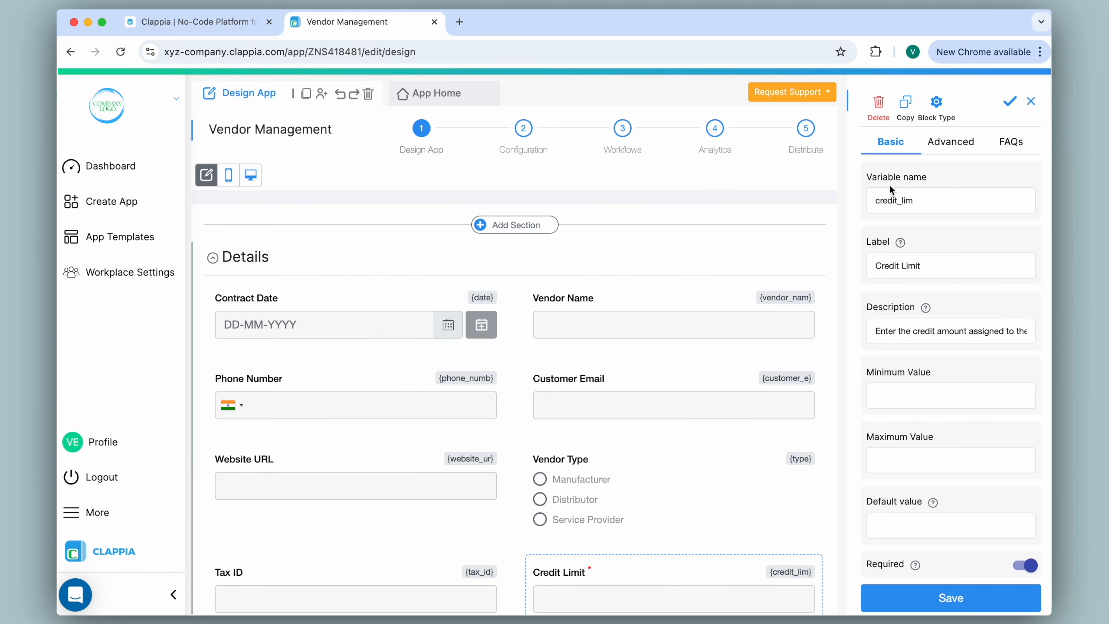
pyautogui.click(952, 144)
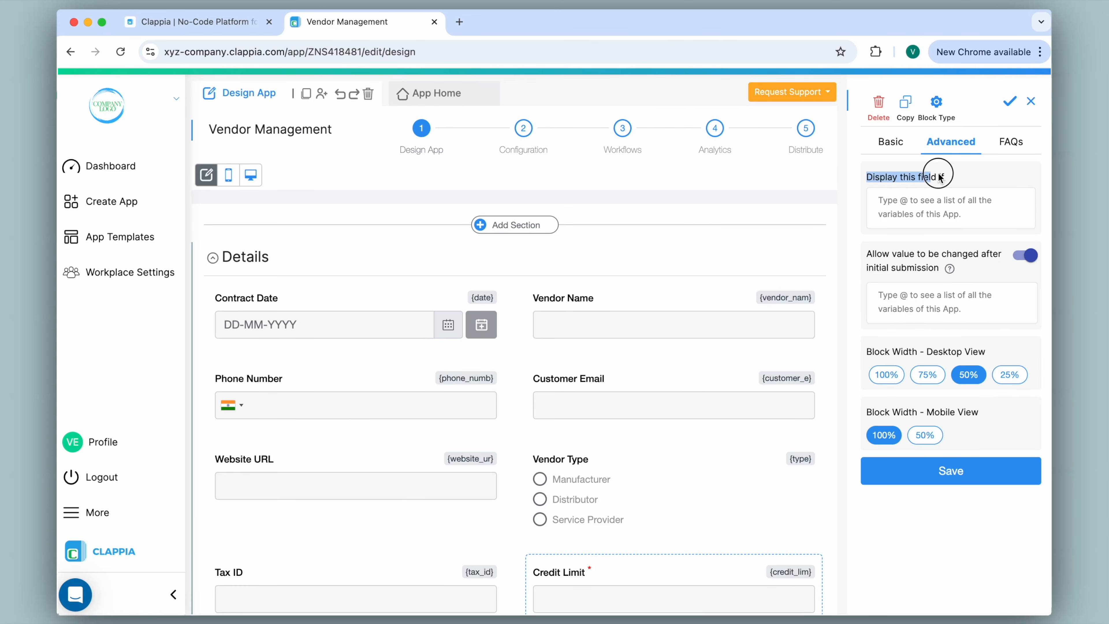
pyautogui.click(910, 213)
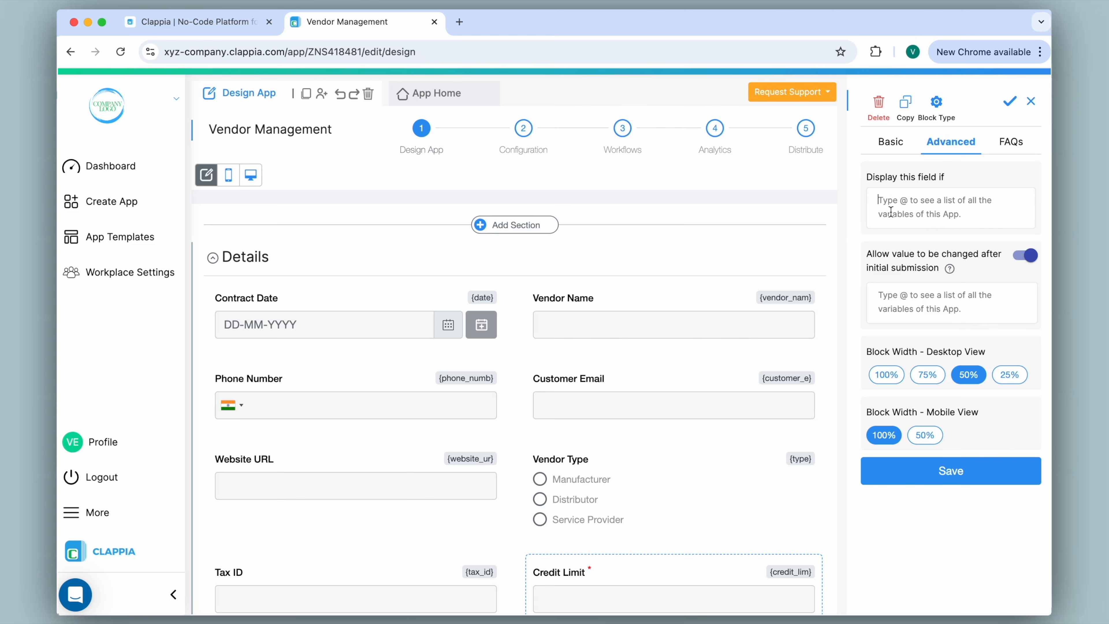
pyautogui.write('@')
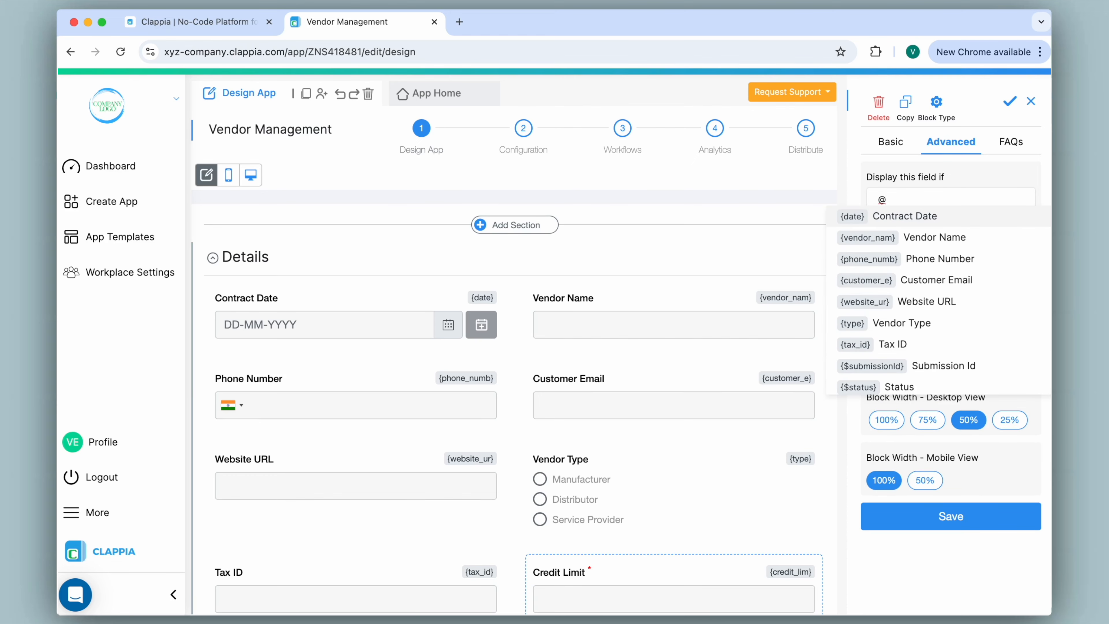
pyautogui.write('vendor')
pyautogui.click(925, 240)
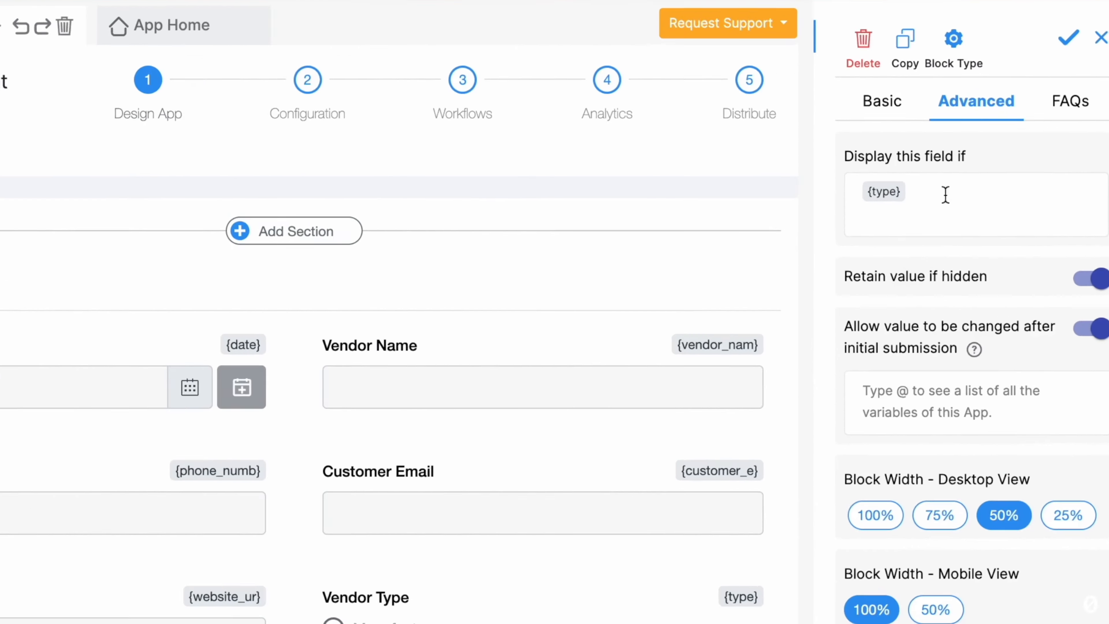
pyautogui.write('=""')
pyautogui.write('Manufacturer')
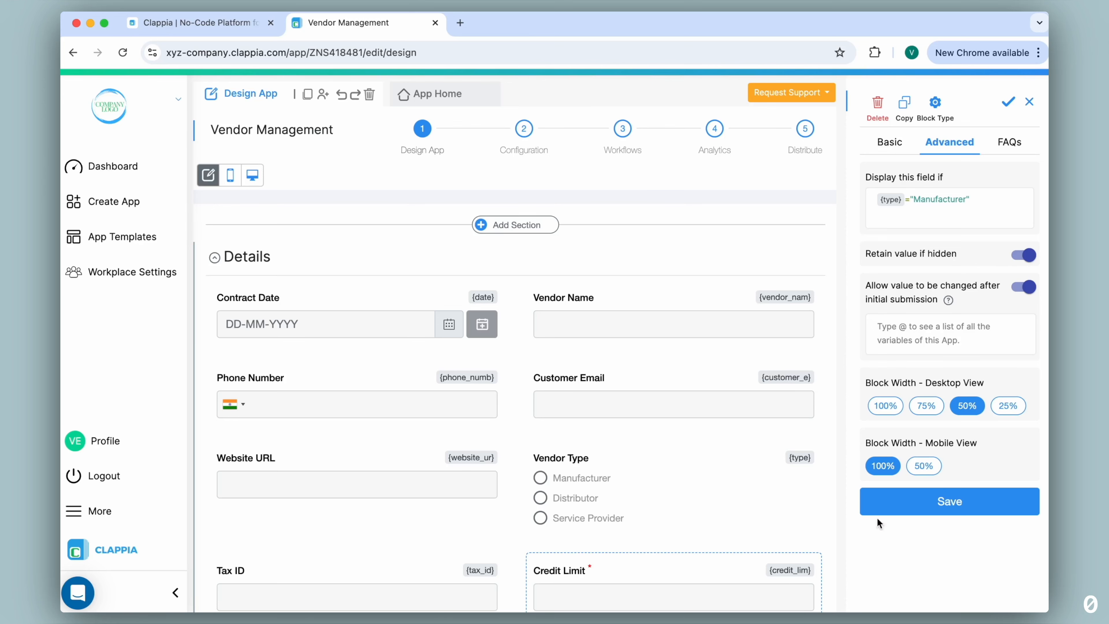
pyautogui.click(946, 501)
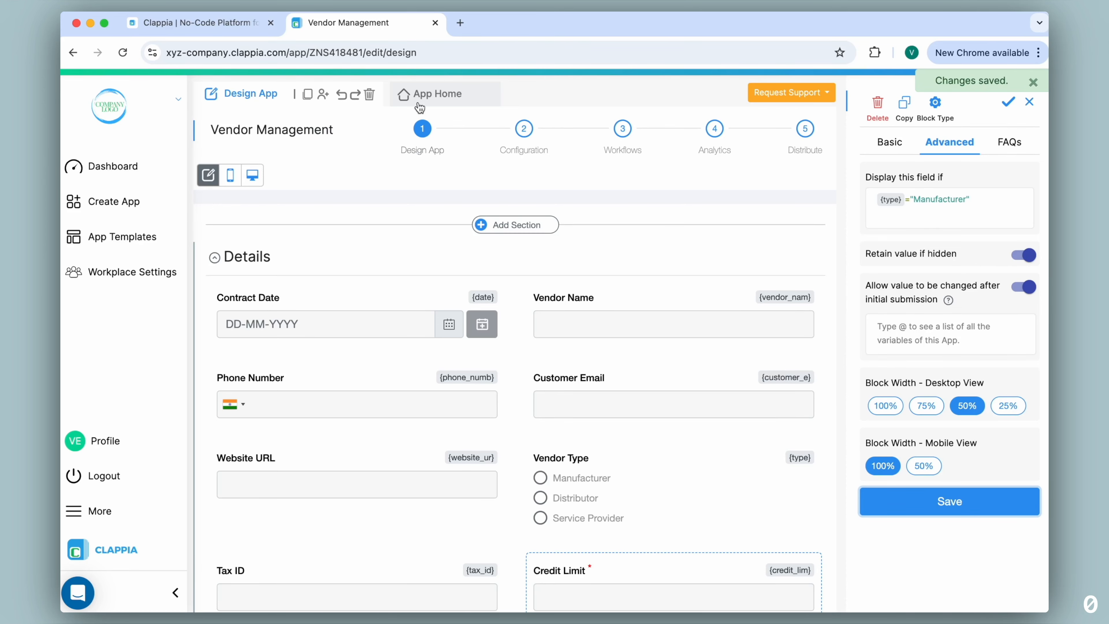
# Check the display condition on the live form by choosing Service Provider, Distributor and finally Manufacturer as the vendor type
pyautogui.click(418, 104)
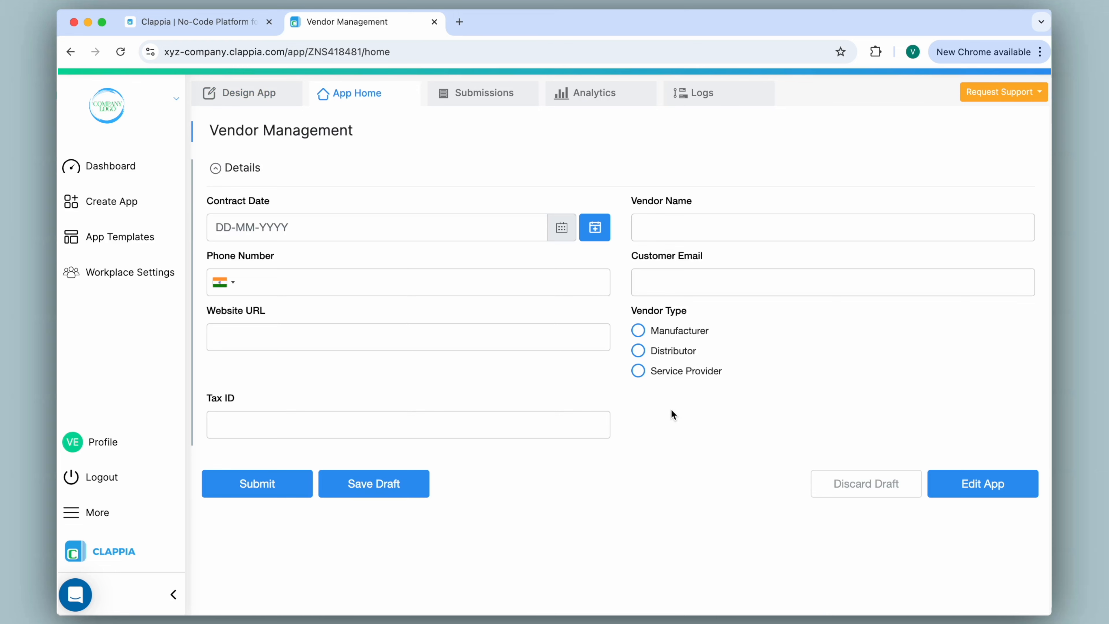
pyautogui.click(638, 370)
pyautogui.click(639, 351)
pyautogui.click(638, 331)
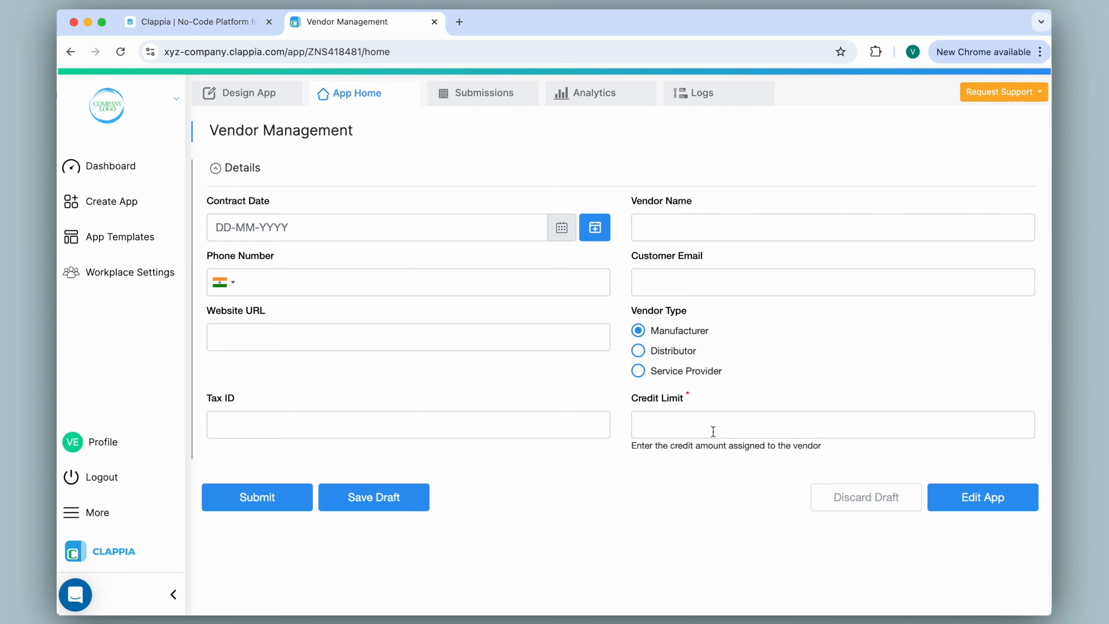
# Fill in the contract date, the vendor name XYZ, the vendor's phone number and the customer e-mail
pyautogui.click(595, 229)
pyautogui.click(641, 238)
pyautogui.write('XYZ')
pyautogui.click(245, 291)
pyautogui.write('1234567890')
pyautogui.press('Tab')
pyautogui.write('xyz@email.com')
# Enter a placeholder dash as the Tax ID and 100000 as the Credit Limit, and submit the form
pyautogui.click(498, 426)
pyautogui.write('-12-2024')
pyautogui.click(733, 426)
pyautogui.write('100000')
pyautogui.click(249, 500)
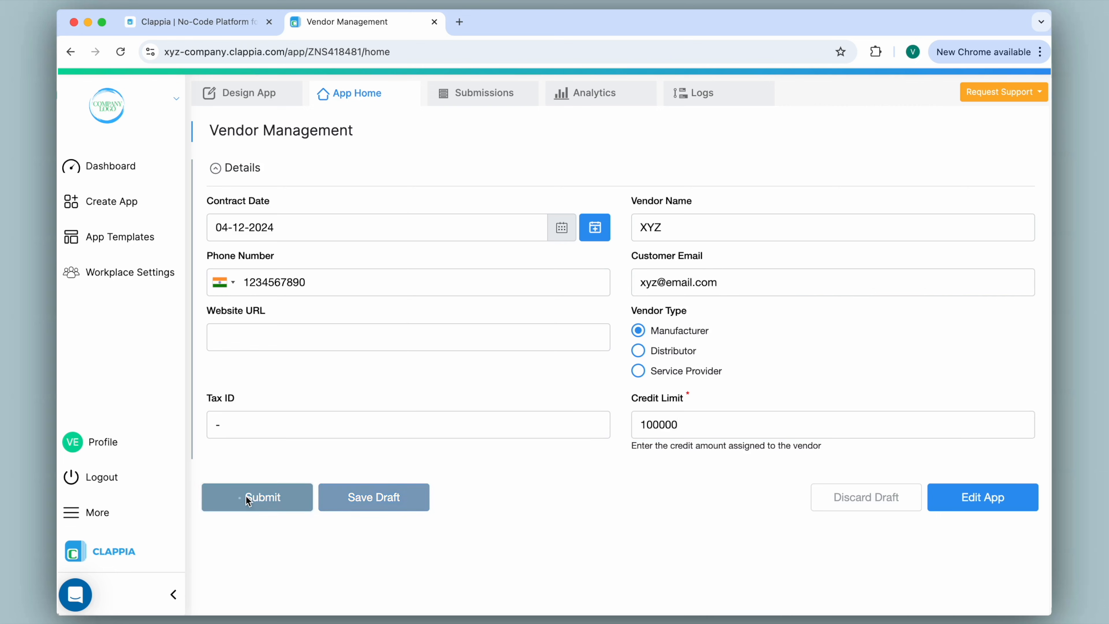
# Open the submitted XYZ vendor entry and try editing its Credit Limit value without saving the entry
pyautogui.click(466, 100)
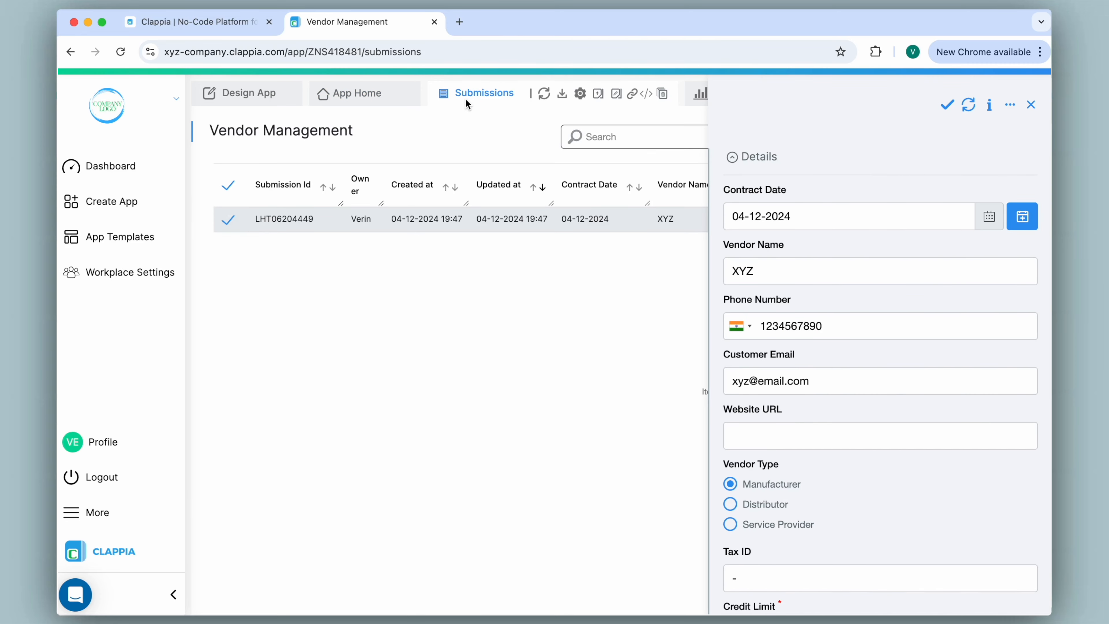
pyautogui.click(432, 225)
pyautogui.scroll(-3, 839, 222)
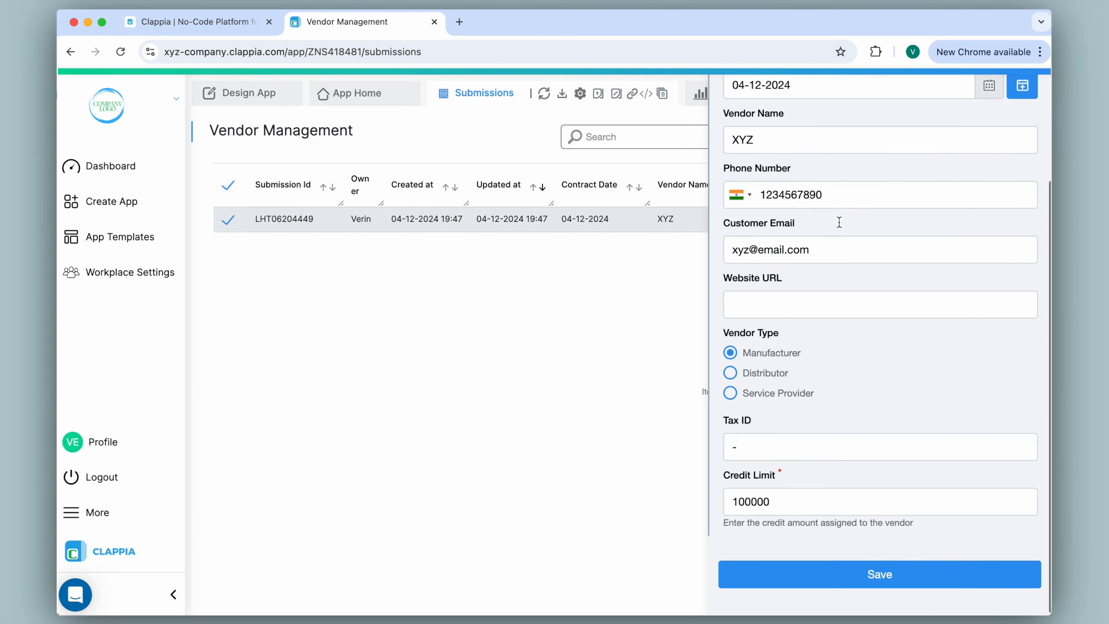
pyautogui.click(808, 482)
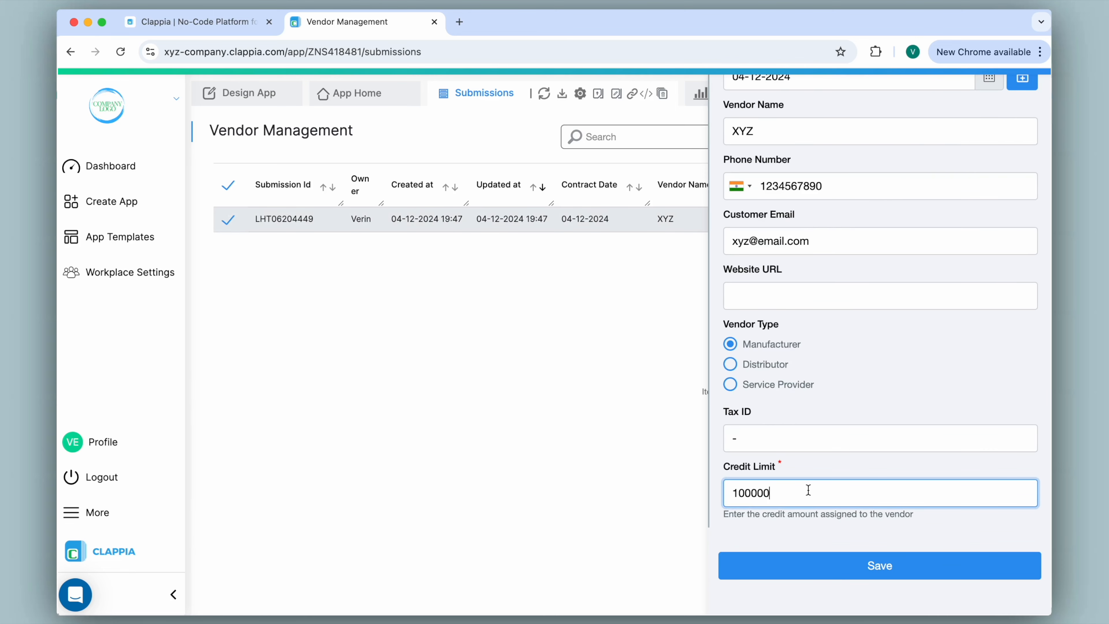
pyautogui.press('BackSpace')
pyautogui.write('00')
pyautogui.press('BackSpace')
pyautogui.press('BackSpace')
pyautogui.press('BackSpace')
# In the app design, disable changing the Credit Limit value after initial submission and save the field settings
pyautogui.click(245, 100)
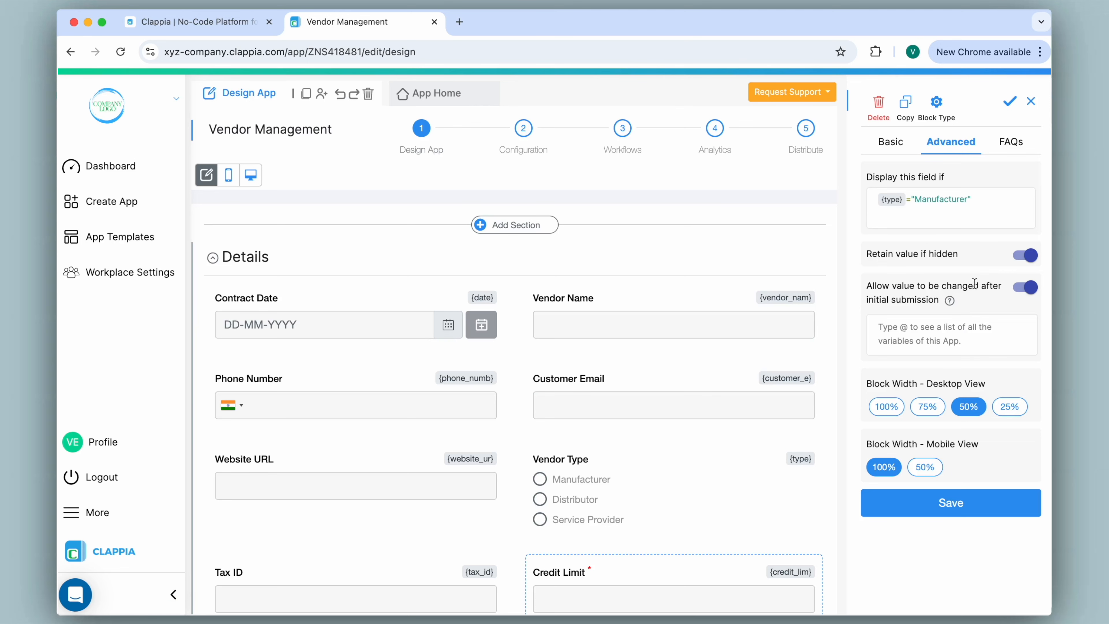
pyautogui.click(1025, 287)
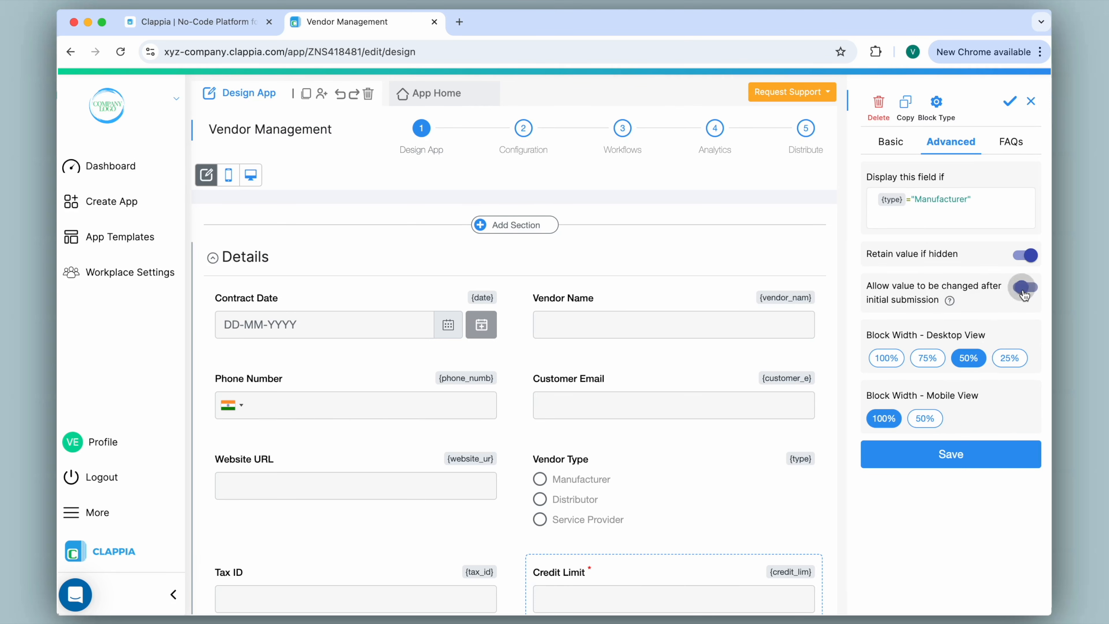
pyautogui.click(956, 455)
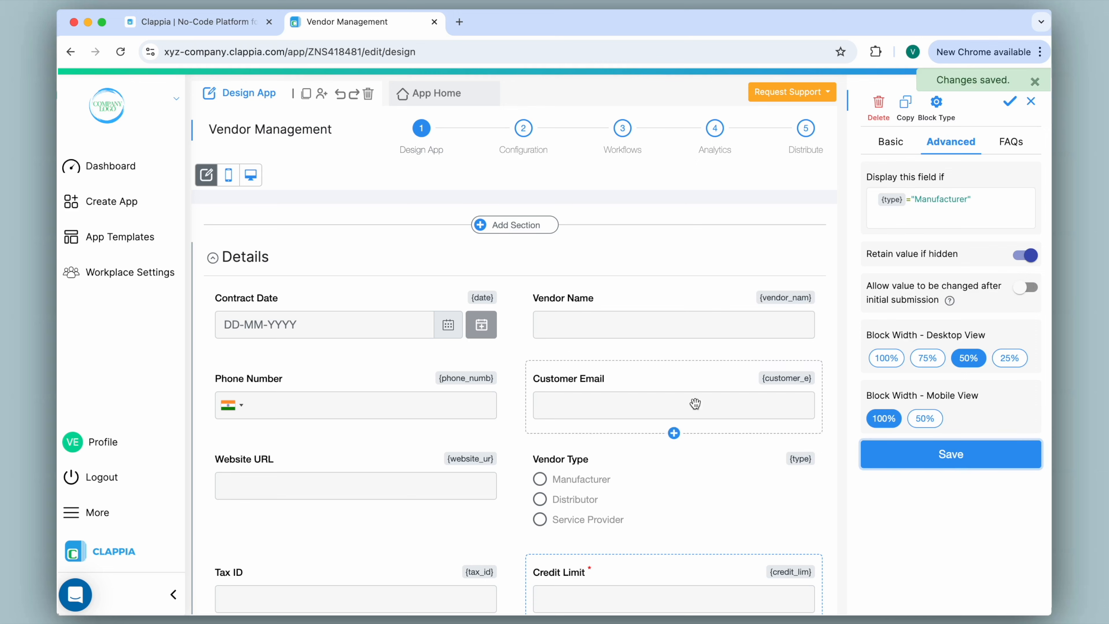
# Return to the XYZ vendor submission, check whether its Credit Limit can be edited, and close the entry
pyautogui.click(451, 100)
pyautogui.click(451, 100)
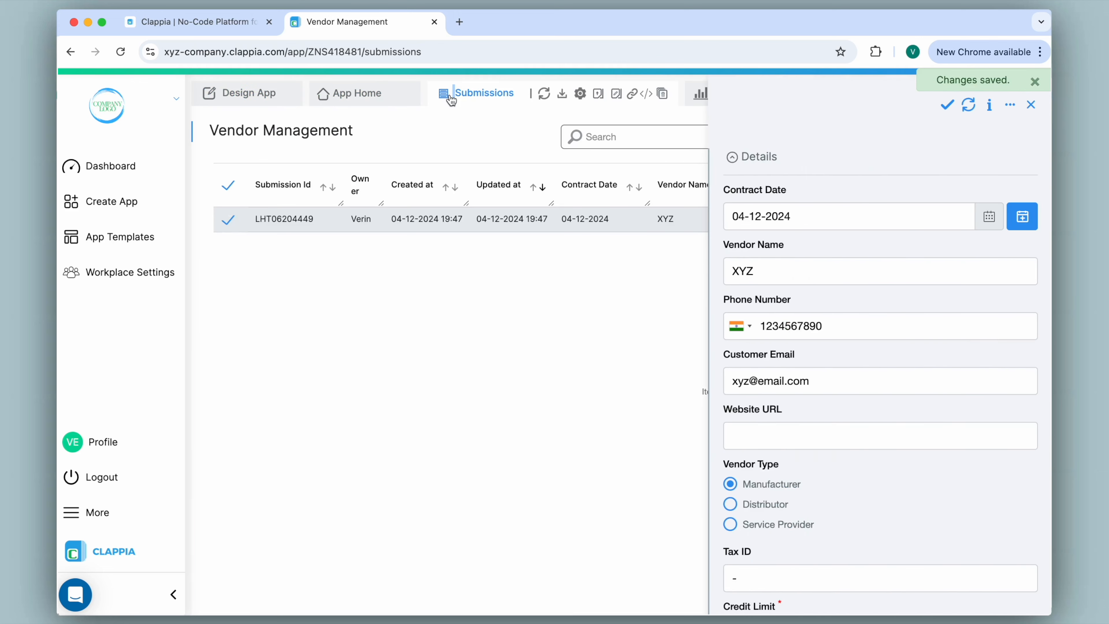
pyautogui.scroll(-3, 853, 342)
pyautogui.doubleClick(785, 495)
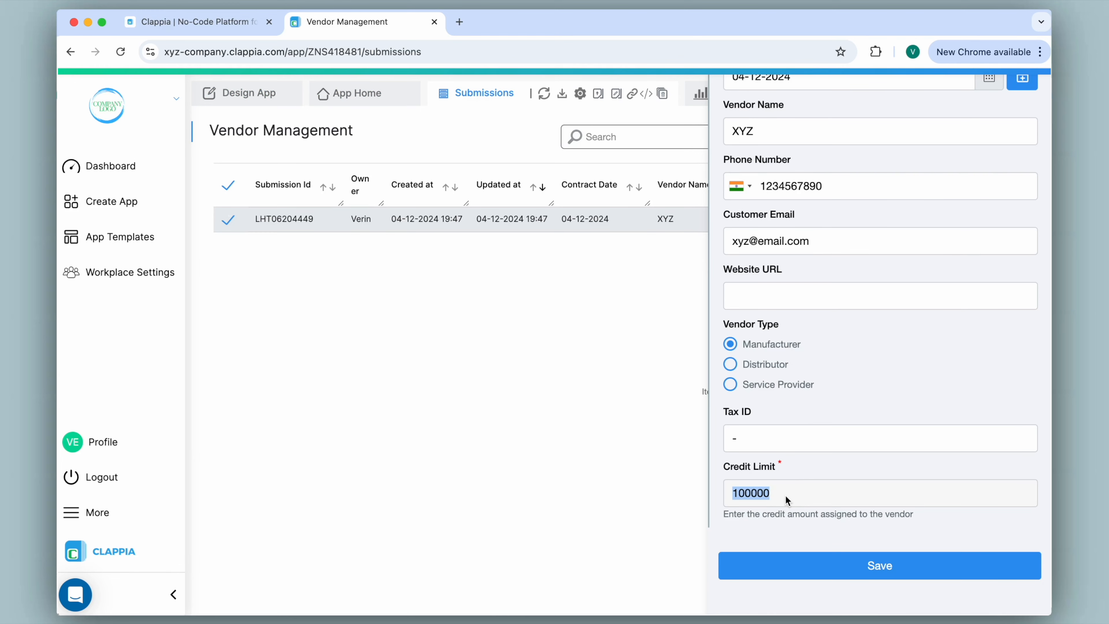
pyautogui.click(779, 496)
pyautogui.scroll(5, 778, 495)
pyautogui.click(1031, 104)
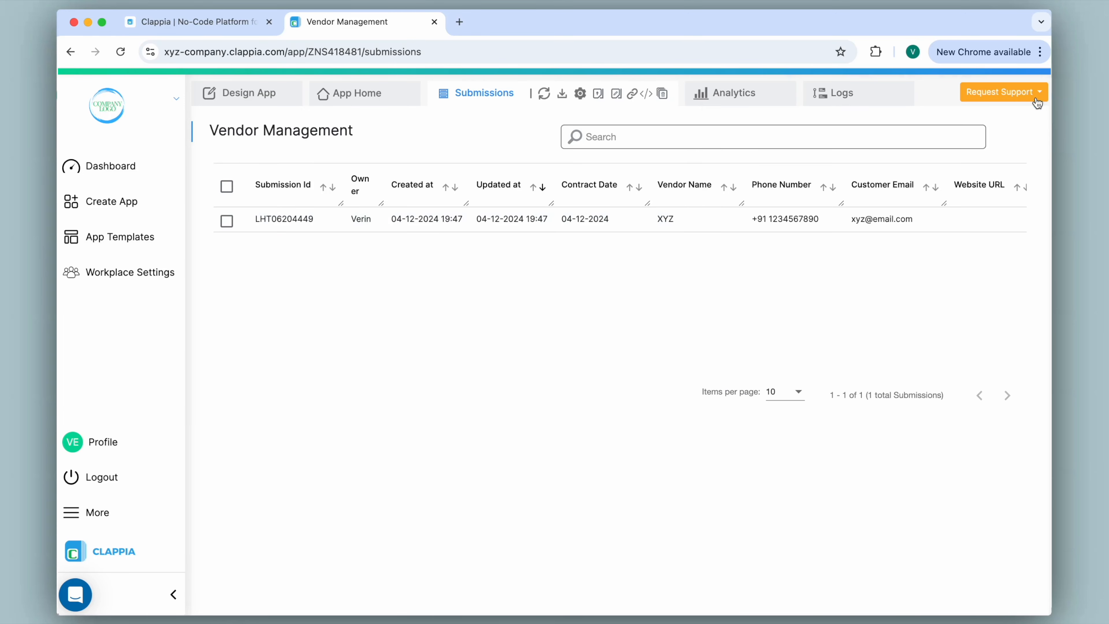